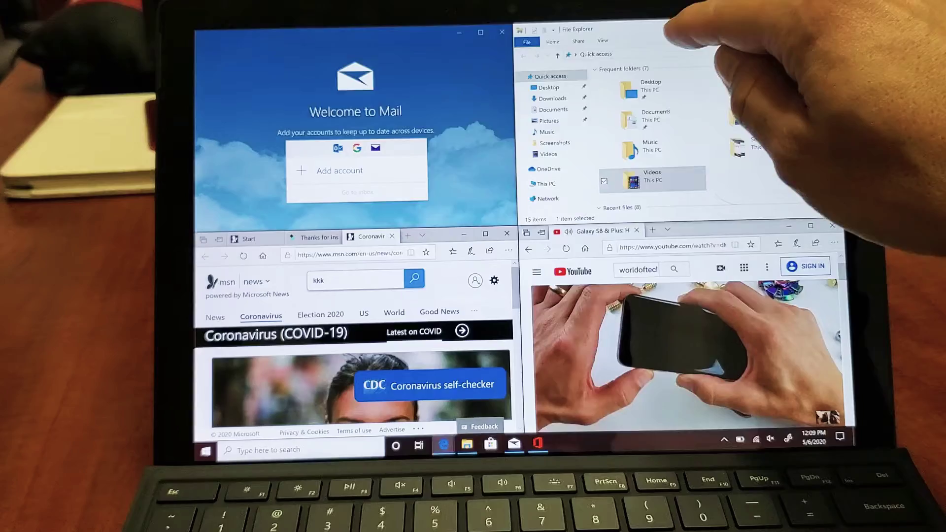
# - Drag File Explorer into the top-right corner so it joins Mail, MSN news and YouTube as a quadrant
pyautogui.moveTo(687, 30); pyautogui.dragTo(805, 16)
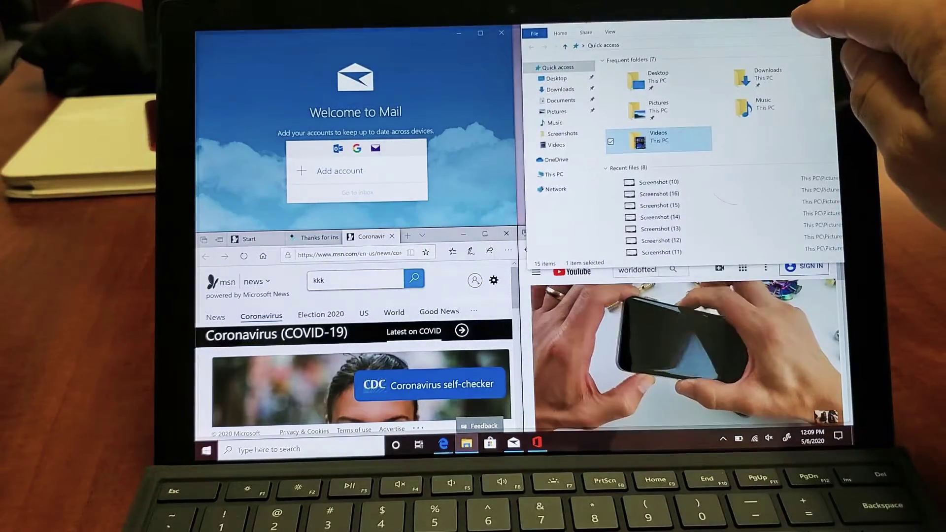
pyautogui.moveTo(739, 19); pyautogui.dragTo(827, 15)
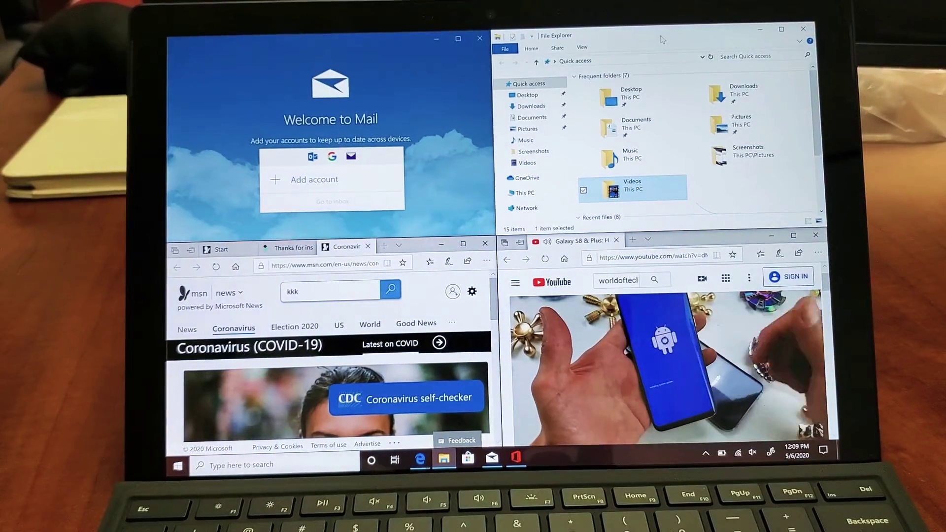
# - Unsnap File Explorer from its quarter and snap it against the right edge as a half-screen window
pyautogui.moveTo(657, 40)
pyautogui.mouseDown()
pyautogui.moveTo(572, 110)
pyautogui.moveTo(646, 166)
pyautogui.moveTo(755, 174)
pyautogui.moveTo(823, 199)
pyautogui.mouseUp()
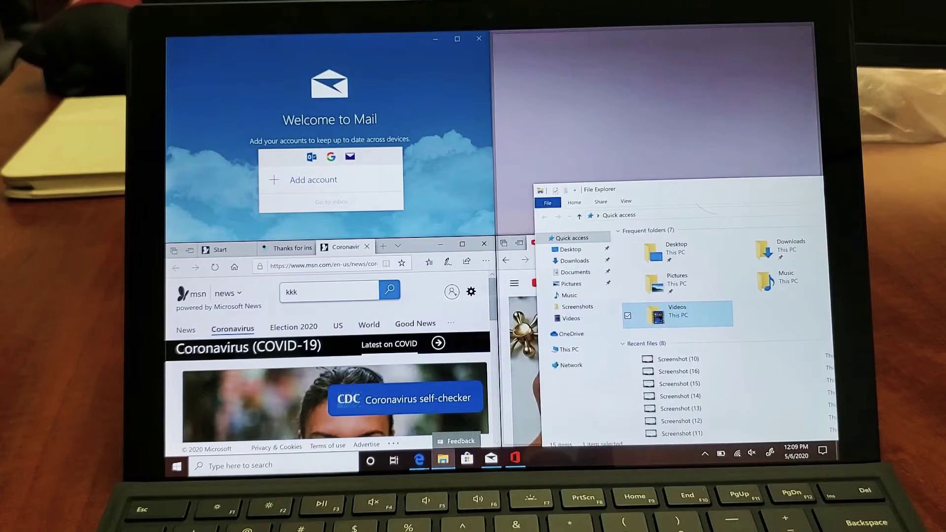
pyautogui.moveTo(702, 190); pyautogui.dragTo(628, 185)
pyautogui.moveTo(813, 179); pyautogui.dragTo(695, 179)
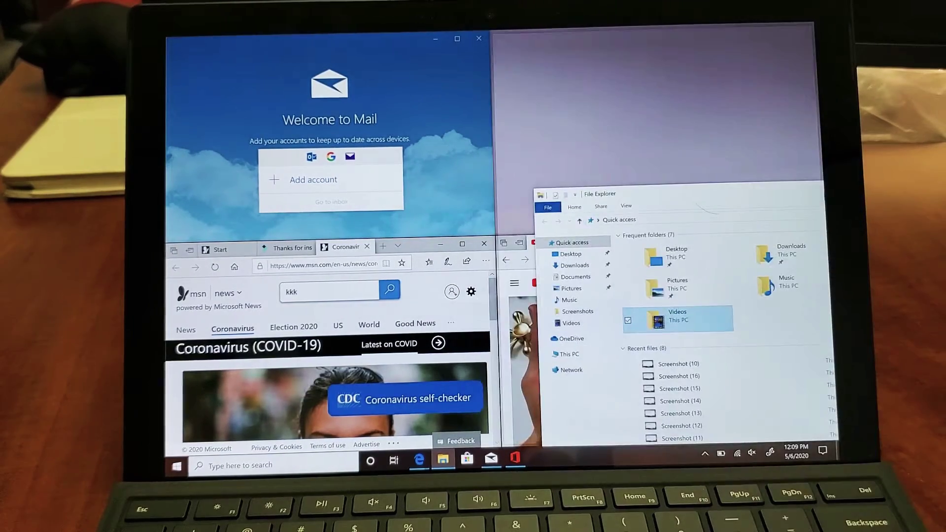
pyautogui.moveTo(687, 194); pyautogui.dragTo(805, 111)
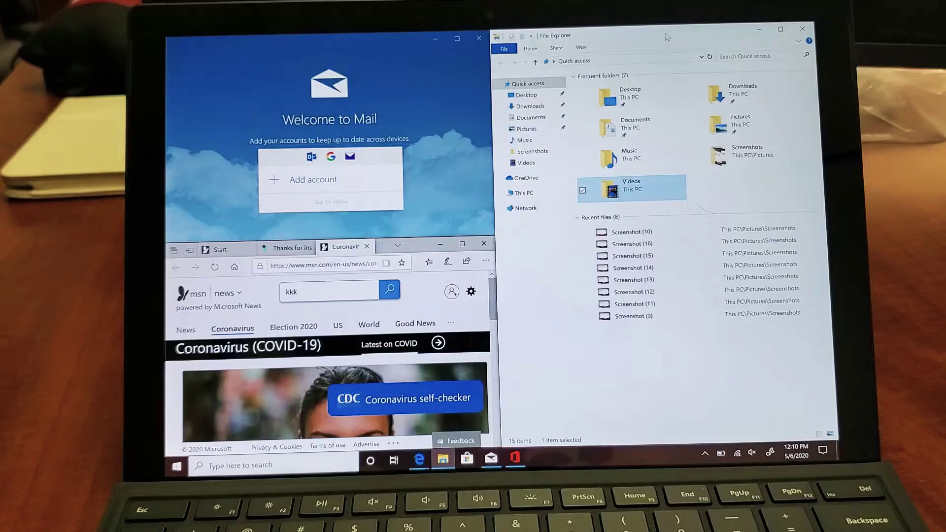
# - Pull File Explorer off the right half and re-snap it above the YouTube window
pyautogui.moveTo(667, 37)
pyautogui.mouseDown()
pyautogui.moveTo(715, 203)
pyautogui.moveTo(756, 201)
pyautogui.moveTo(611, 184)
pyautogui.mouseUp()
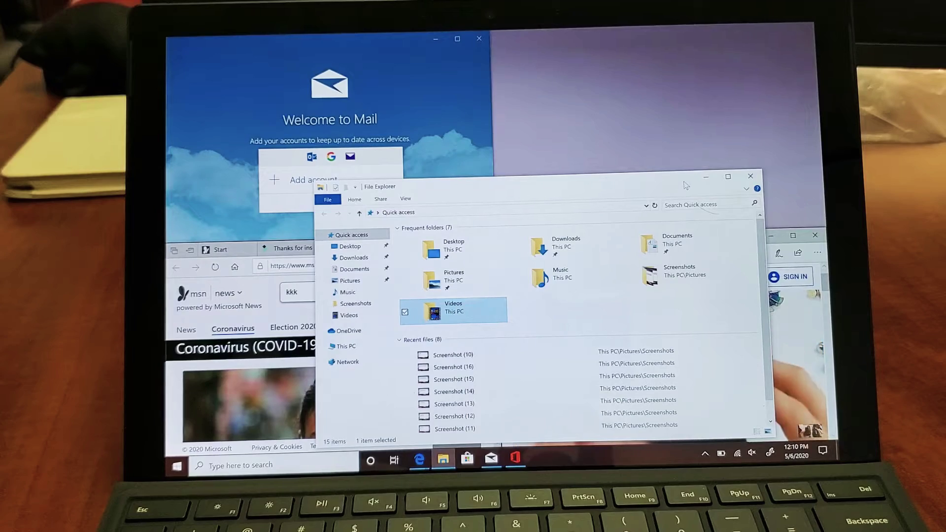
pyautogui.moveTo(686, 185); pyautogui.dragTo(822, 177)
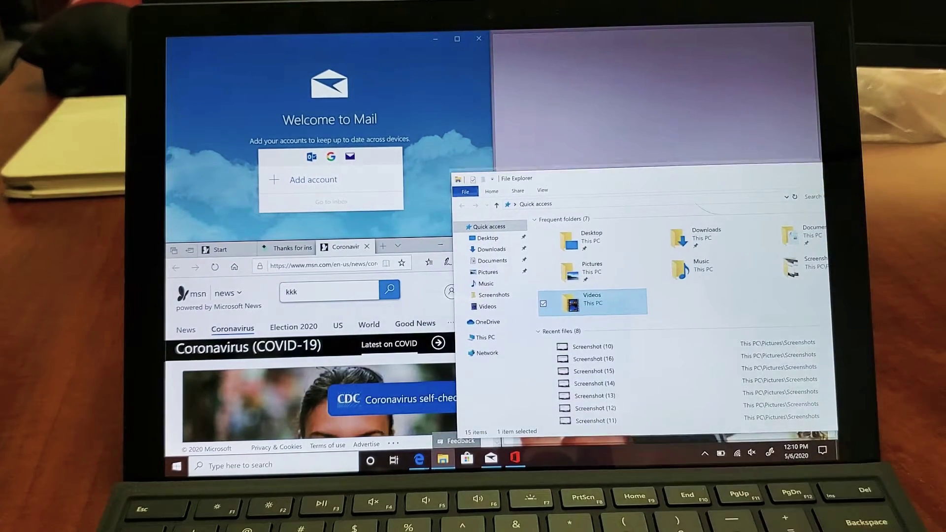
pyautogui.moveTo(665, 178)
pyautogui.mouseDown()
pyautogui.moveTo(623, 100)
pyautogui.moveTo(657, 30)
pyautogui.moveTo(702, 35)
pyautogui.mouseUp()
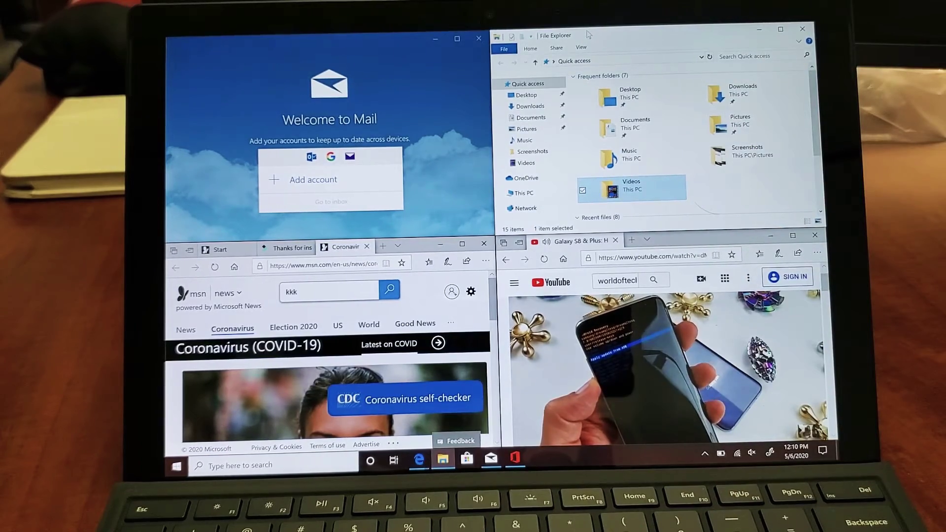
# - Maximize File Explorer at the top edge, then drag it down to float over Mail, MSN news and YouTube
pyautogui.moveTo(588, 34)
pyautogui.mouseDown()
pyautogui.moveTo(798, 28)
pyautogui.moveTo(761, 28)
pyautogui.moveTo(783, 27)
pyautogui.mouseUp()
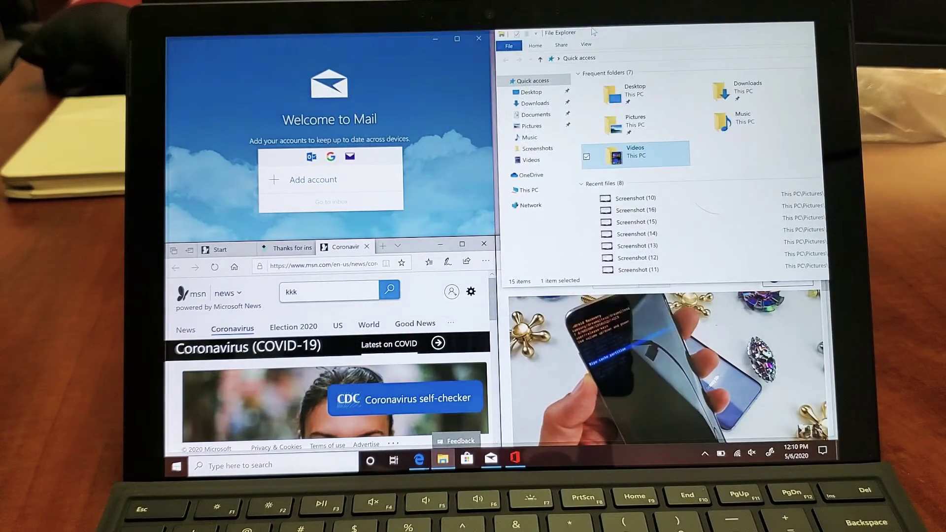
pyautogui.moveTo(592, 32); pyautogui.dragTo(527, 22)
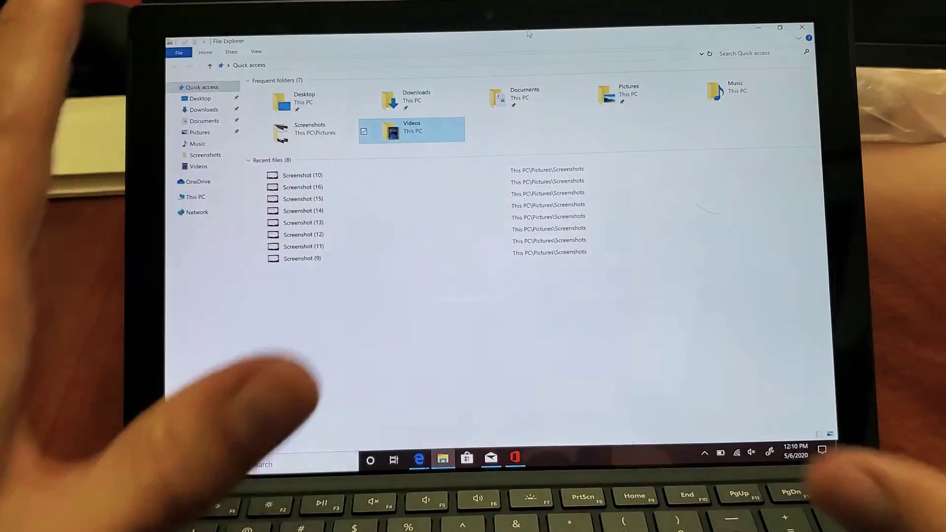
pyautogui.moveTo(524, 42)
pyautogui.mouseDown()
pyautogui.moveTo(653, 161)
pyautogui.moveTo(795, 180)
pyautogui.mouseUp()
pyautogui.moveTo(702, 38)
pyautogui.mouseDown()
pyautogui.moveTo(665, 160)
pyautogui.moveTo(632, 139)
pyautogui.mouseUp()
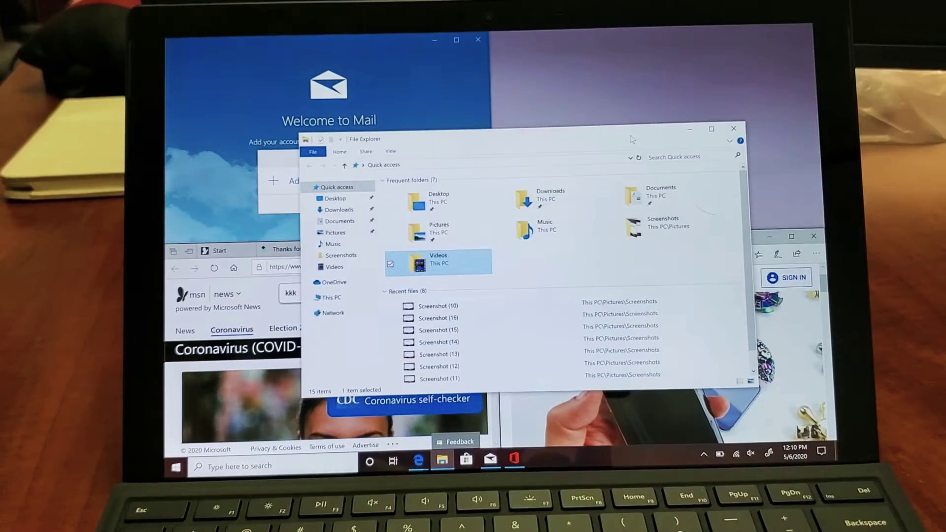
# - Return File Explorer to the top-right quarter and drag YouTube out of its quarter toward the left
pyautogui.moveTo(484, 149); pyautogui.dragTo(522, 145)
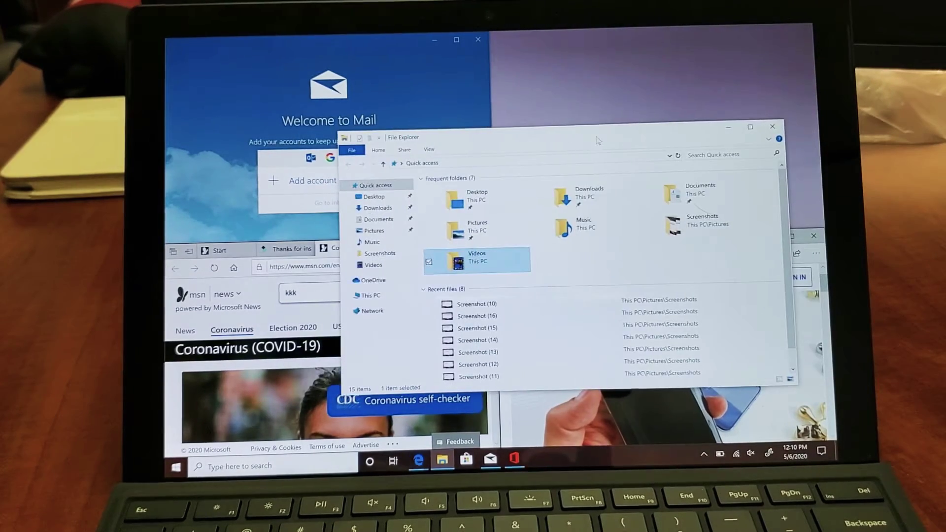
pyautogui.moveTo(598, 140)
pyautogui.mouseDown()
pyautogui.moveTo(558, 133)
pyautogui.moveTo(774, 43)
pyautogui.mouseUp()
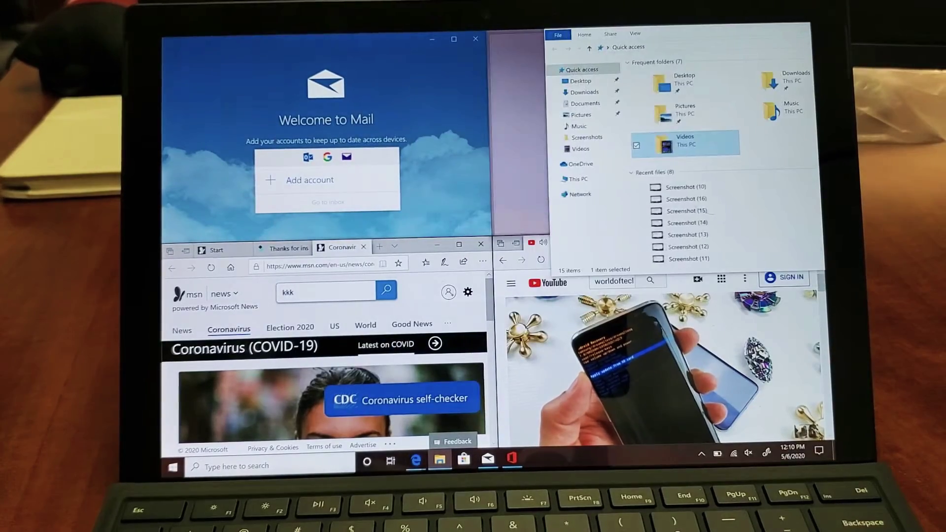
pyautogui.moveTo(507, 148); pyautogui.dragTo(543, 149)
pyautogui.moveTo(665, 35); pyautogui.dragTo(665, 33)
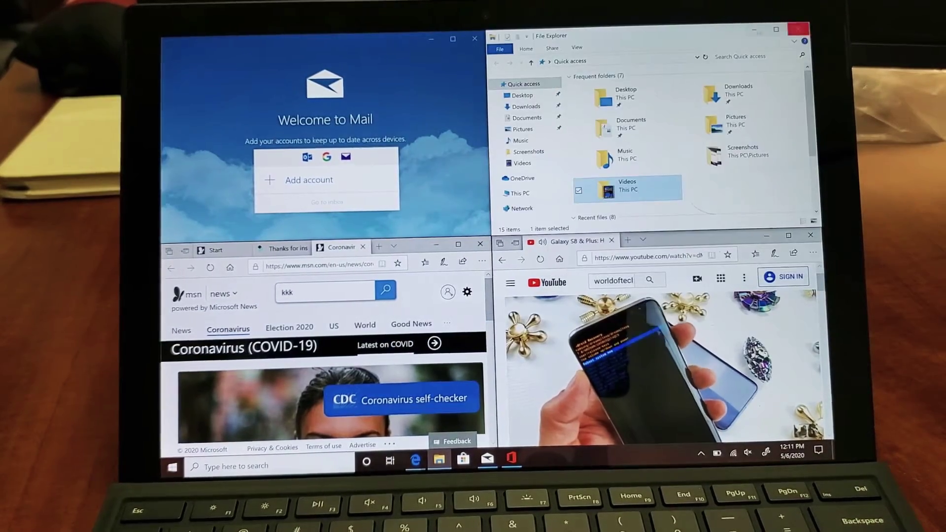
pyautogui.moveTo(681, 239)
pyautogui.mouseDown()
pyautogui.moveTo(447, 151)
pyautogui.moveTo(501, 64)
pyautogui.moveTo(525, 68)
pyautogui.moveTo(517, 34)
pyautogui.moveTo(566, 253)
pyautogui.moveTo(418, 140)
pyautogui.moveTo(173, 199)
pyautogui.mouseUp()
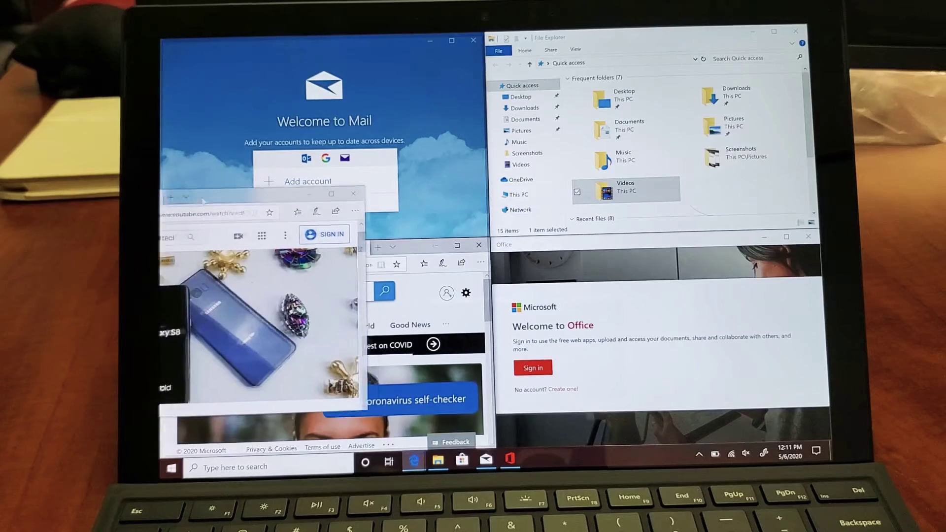
# - Move YouTube from the left half to the right half, then into the bottom-right quarter
pyautogui.moveTo(164, 201)
pyautogui.mouseDown()
pyautogui.moveTo(167, 222)
pyautogui.moveTo(158, 222)
pyautogui.mouseUp()
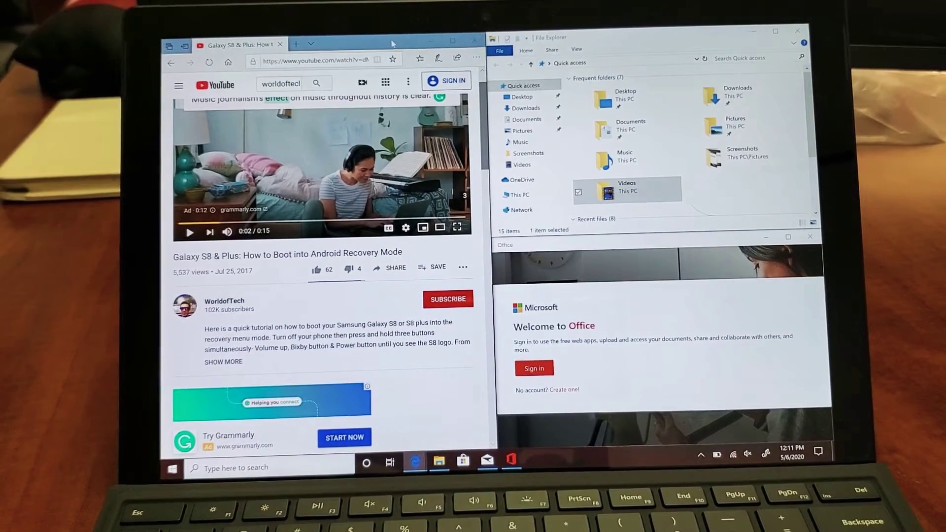
pyautogui.moveTo(394, 43)
pyautogui.mouseDown()
pyautogui.moveTo(739, 297)
pyautogui.moveTo(741, 190)
pyautogui.moveTo(831, 200)
pyautogui.mouseUp()
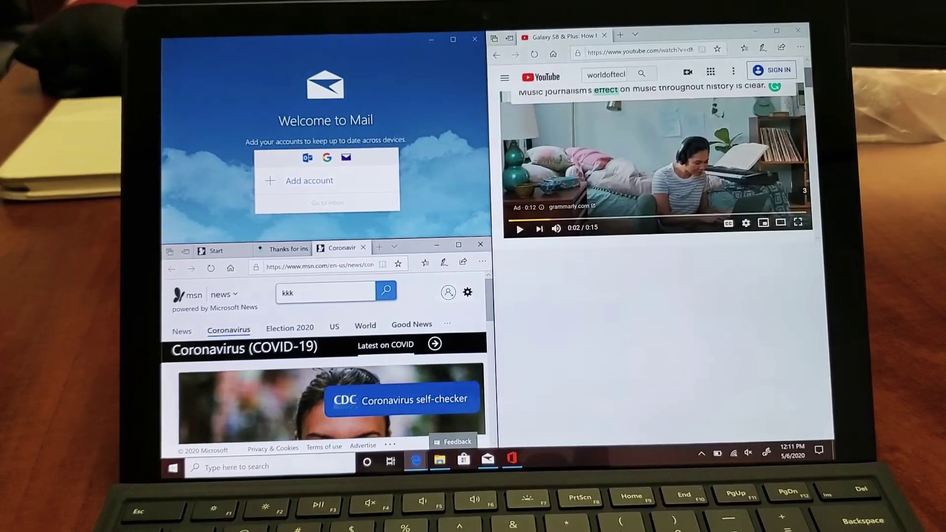
pyautogui.moveTo(682, 39); pyautogui.dragTo(687, 289)
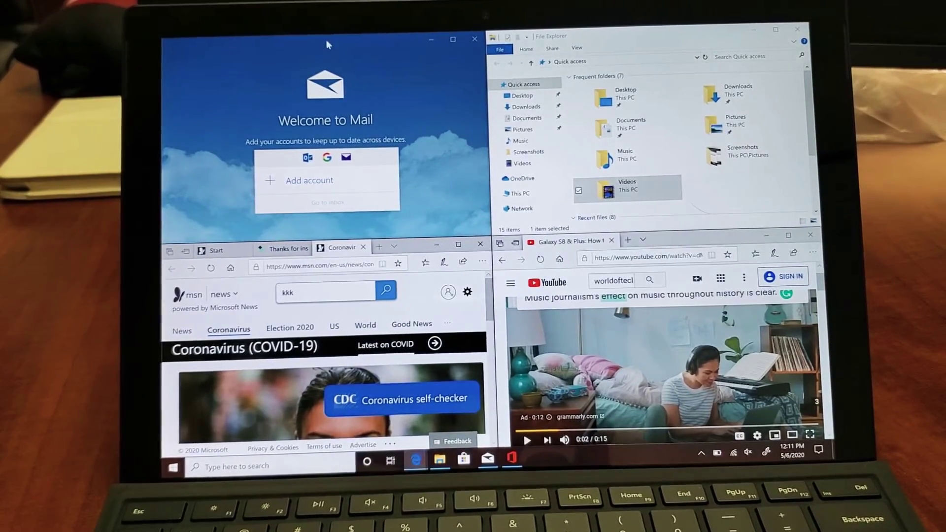
# - Pull Mail out of the top-left quarter and maximize it with Win+Up
pyautogui.moveTo(329, 42)
pyautogui.mouseDown()
pyautogui.moveTo(568, 143)
pyautogui.moveTo(550, 63)
pyautogui.mouseUp()
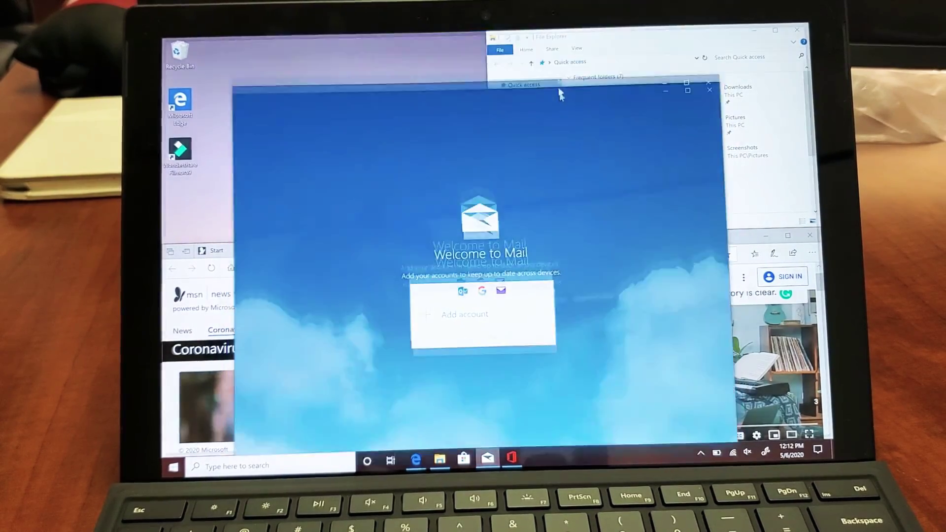
pyautogui.press('super+Up')
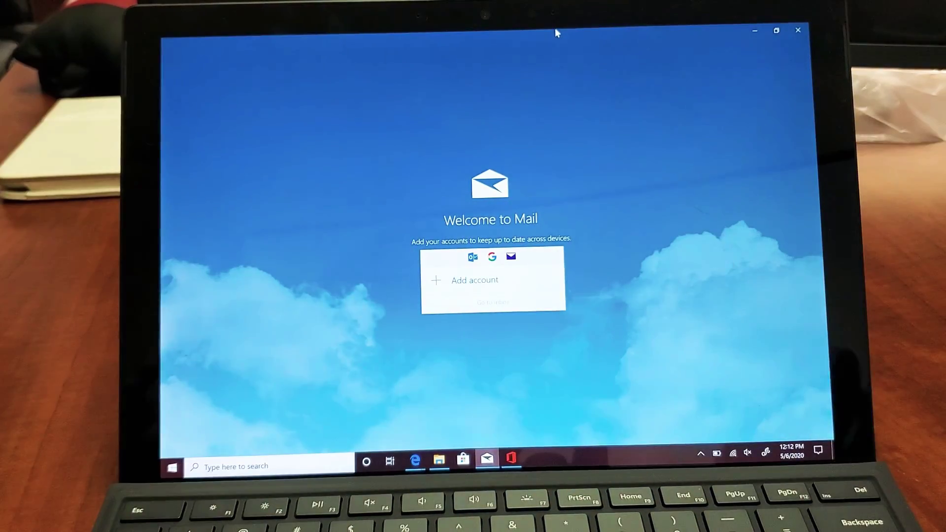